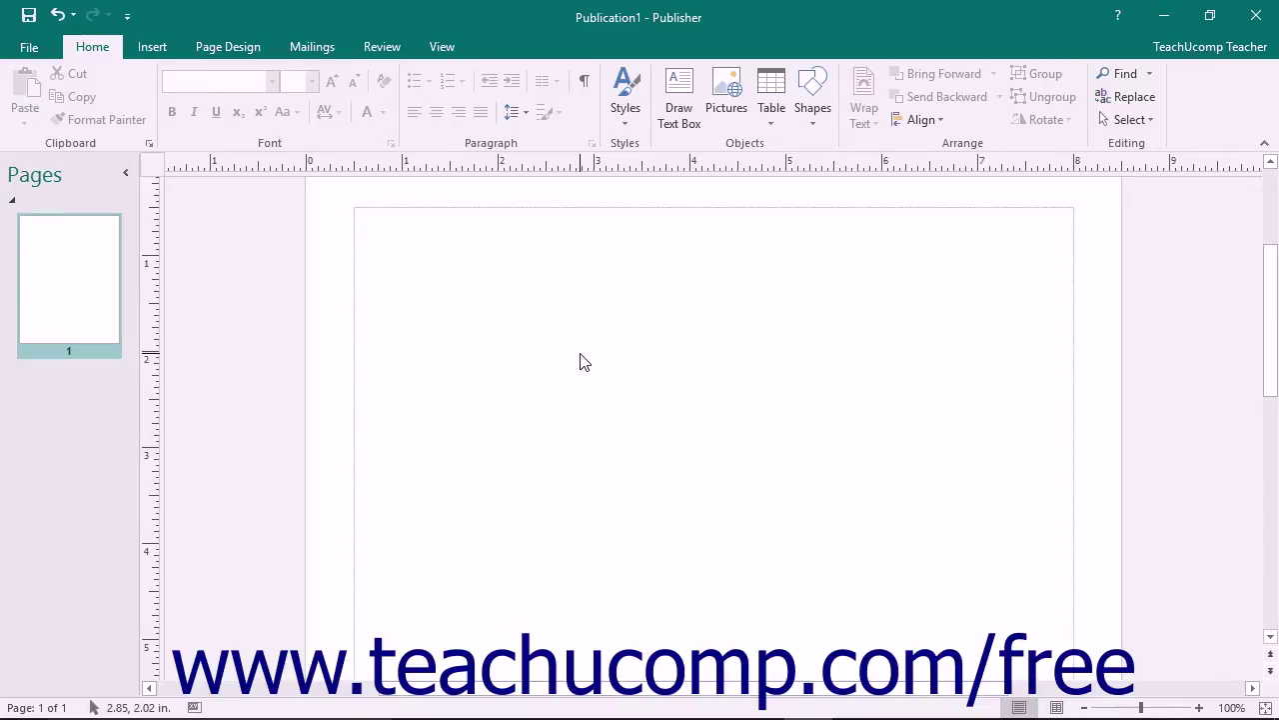
# - Close Publication1 from the File menu, discarding its unsaved changes
pyautogui.click(581, 354)
pyautogui.click(30, 47)
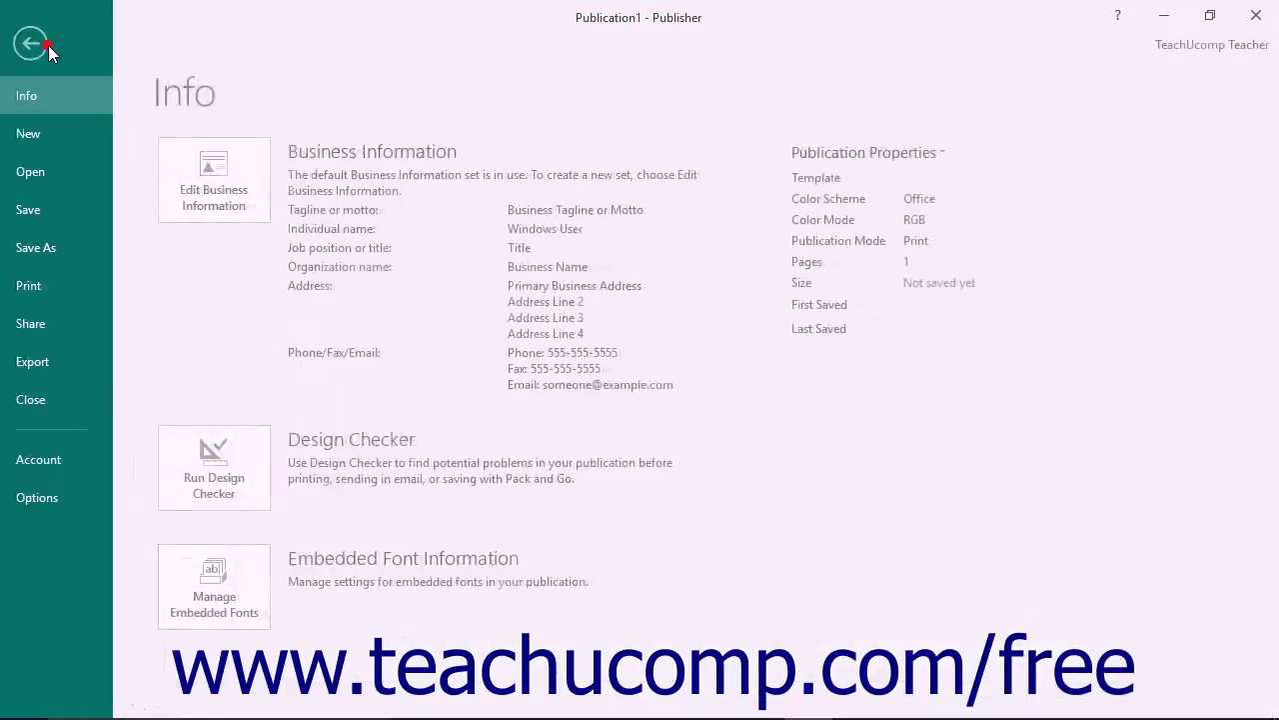
pyautogui.click(67, 408)
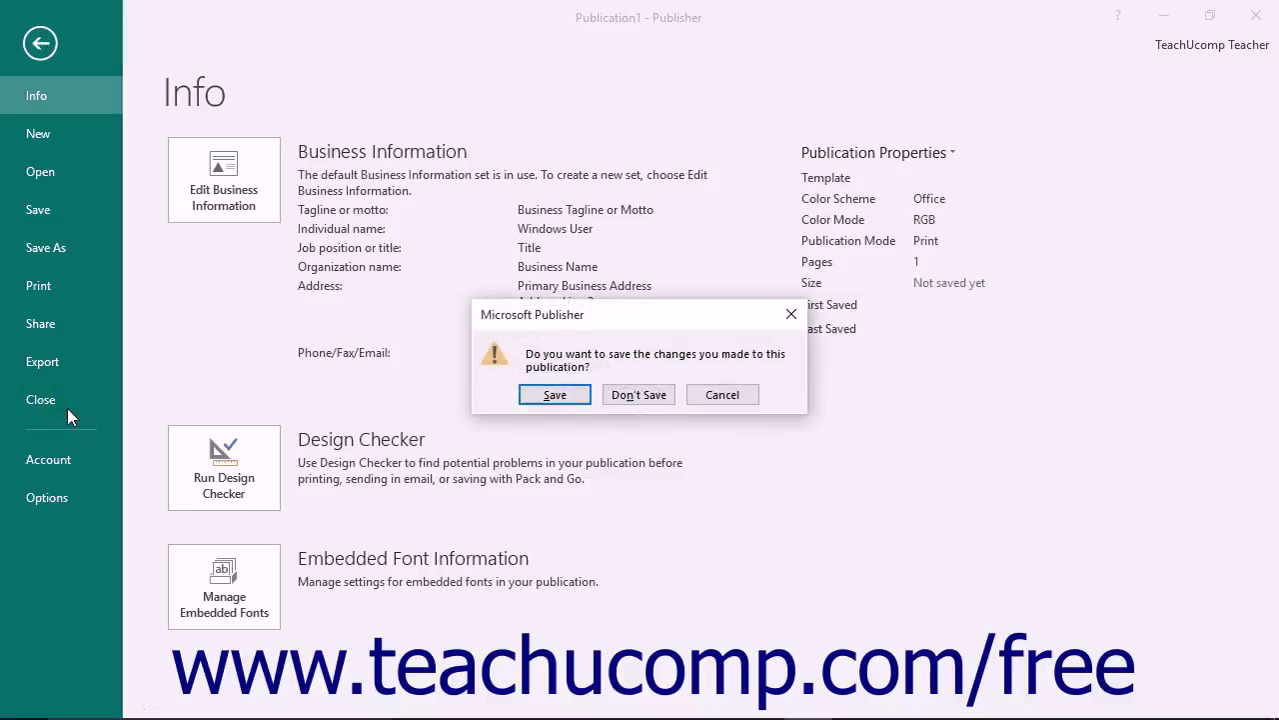
pyautogui.click(619, 400)
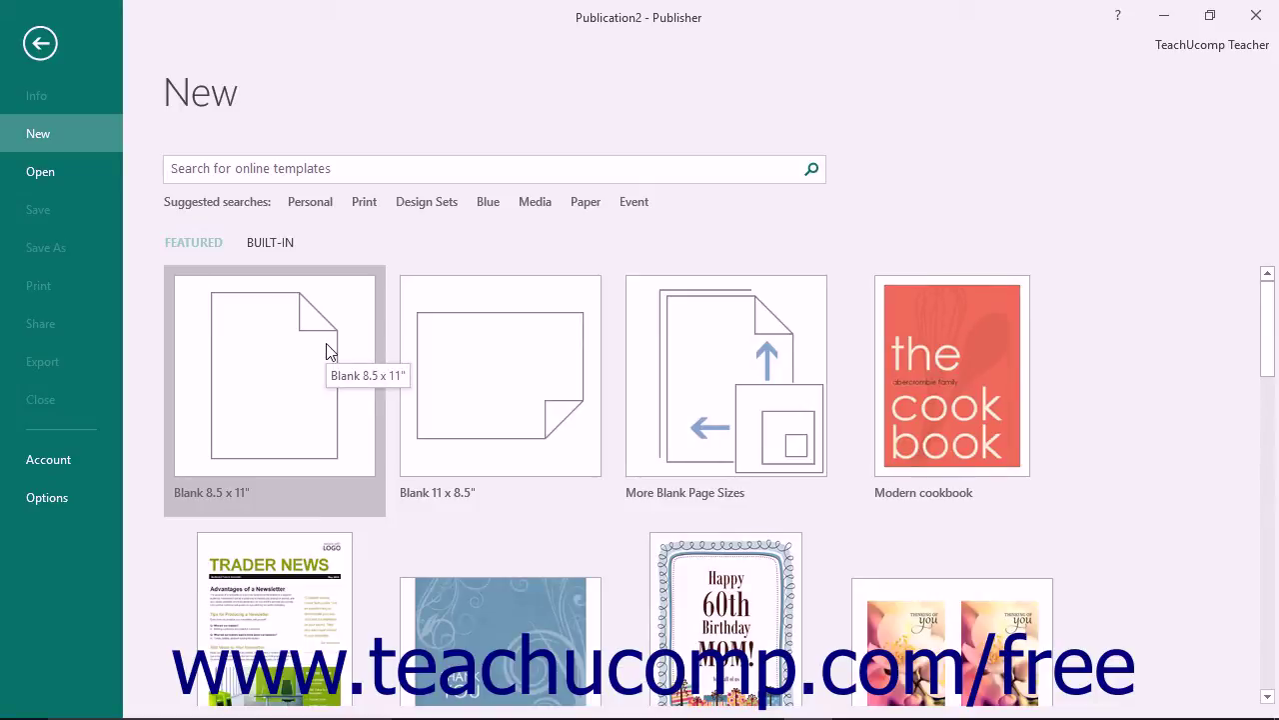
# - Browse the template gallery, then create a Blank 8.5 x 11" publication
pyautogui.scroll(-1, 772, 345)
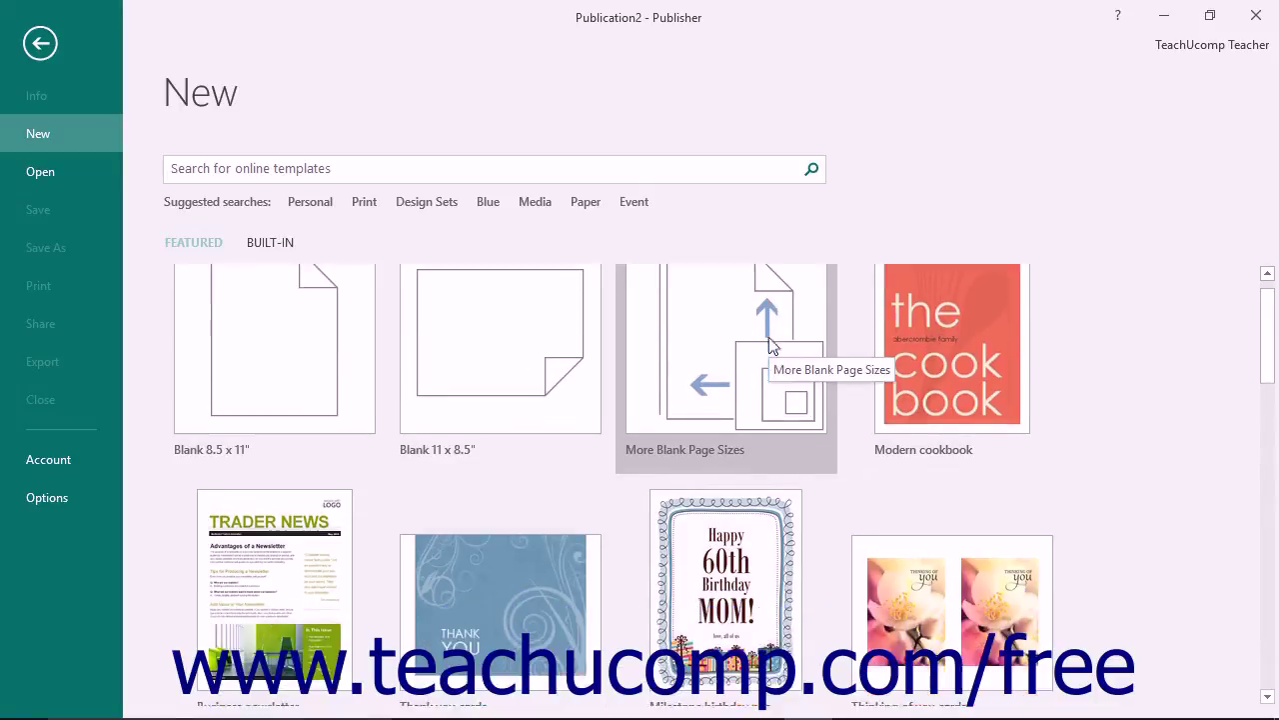
pyautogui.scroll(-6, 770, 345)
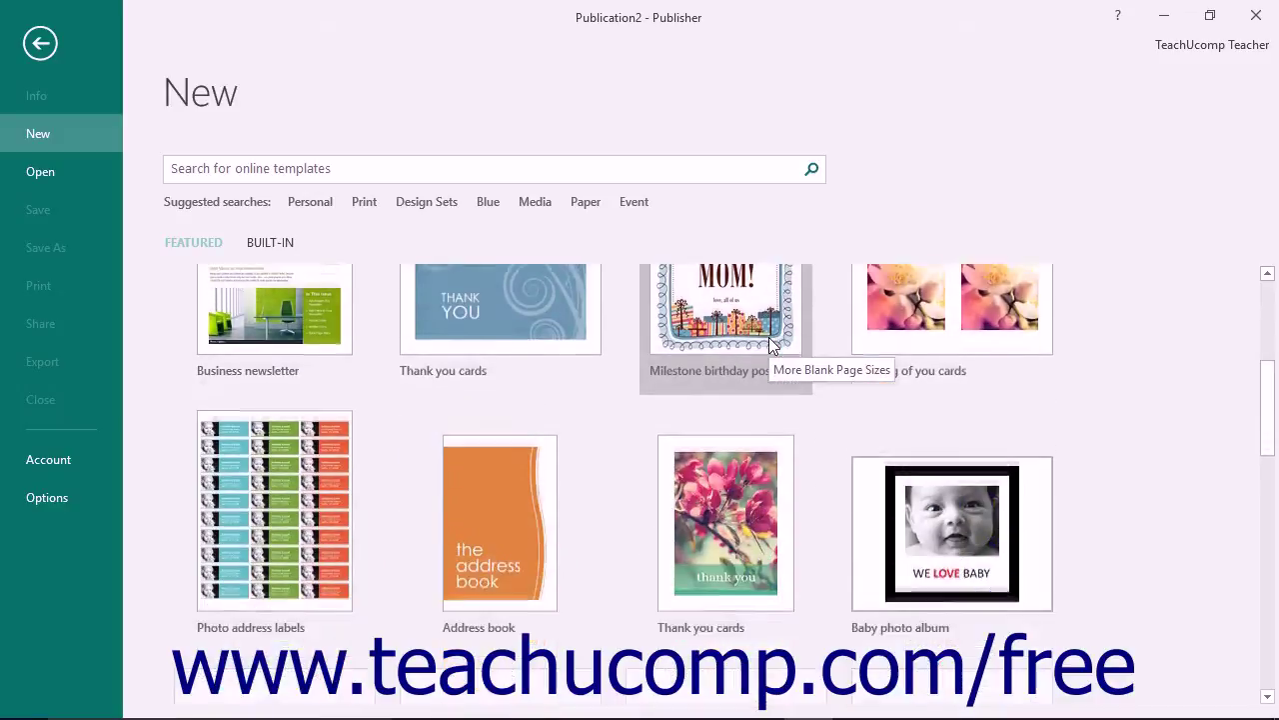
pyautogui.scroll(6, 770, 346)
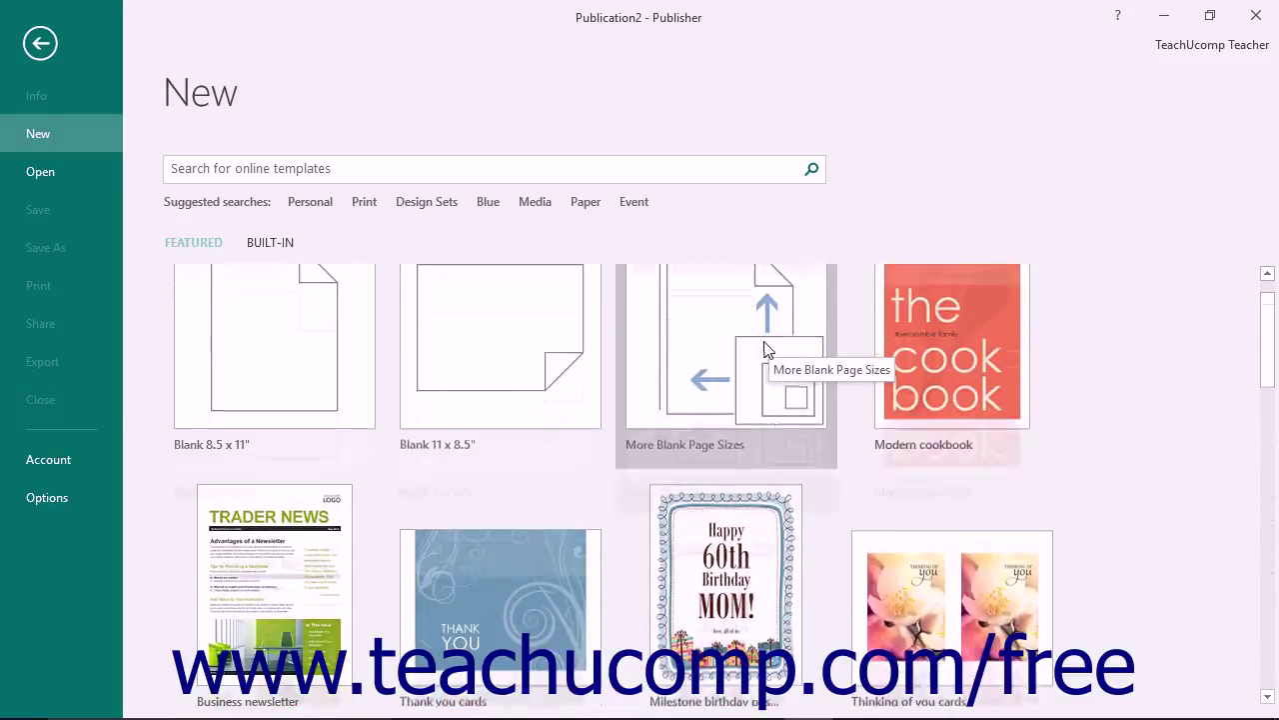
pyautogui.scroll(1, 767, 348)
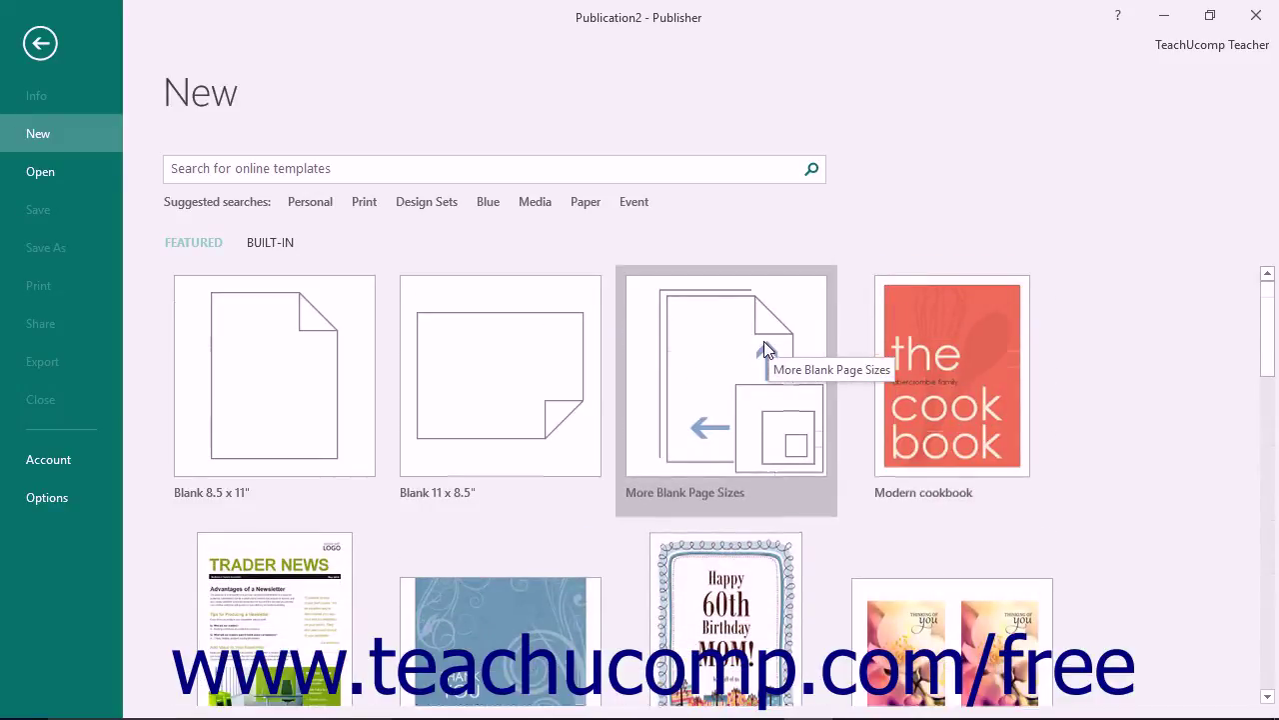
pyautogui.click(279, 397)
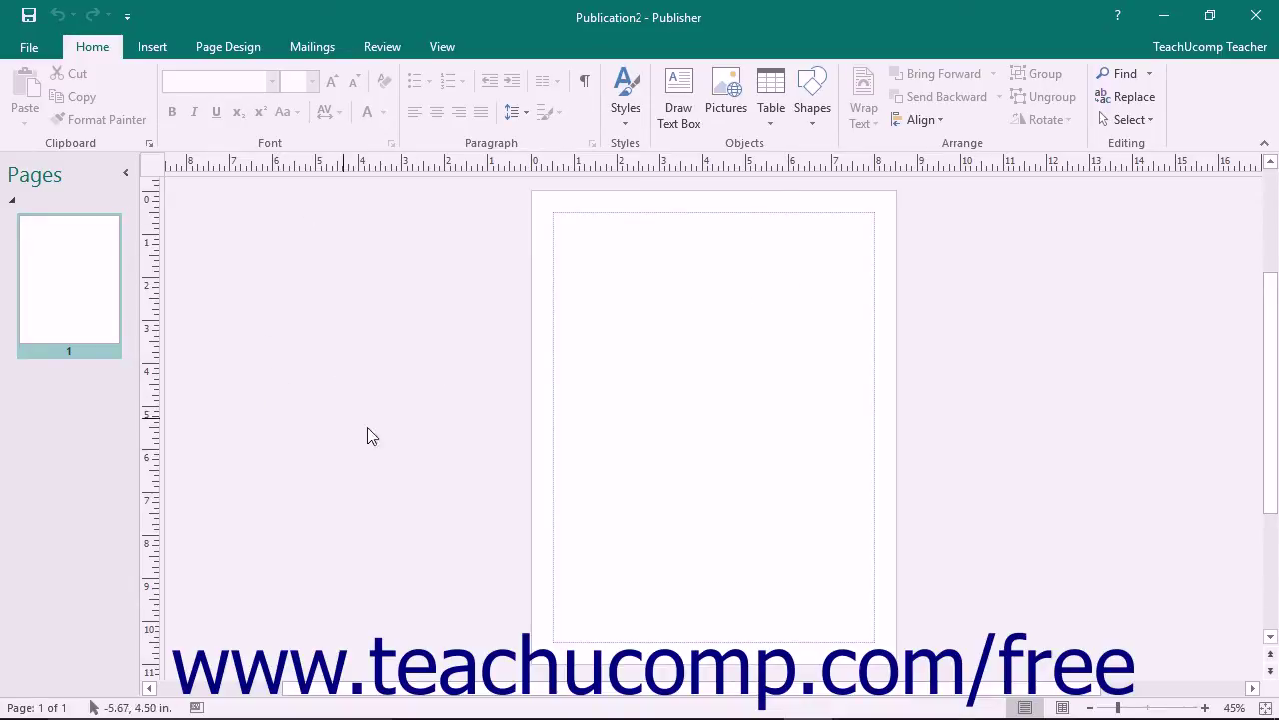
# - Glance through the ribbon tabs, then show the File Info page for Publication2
pyautogui.click(362, 10)
pyautogui.click(92, 46)
pyautogui.click(675, 381)
pyautogui.click(106, 47)
pyautogui.click(30, 48)
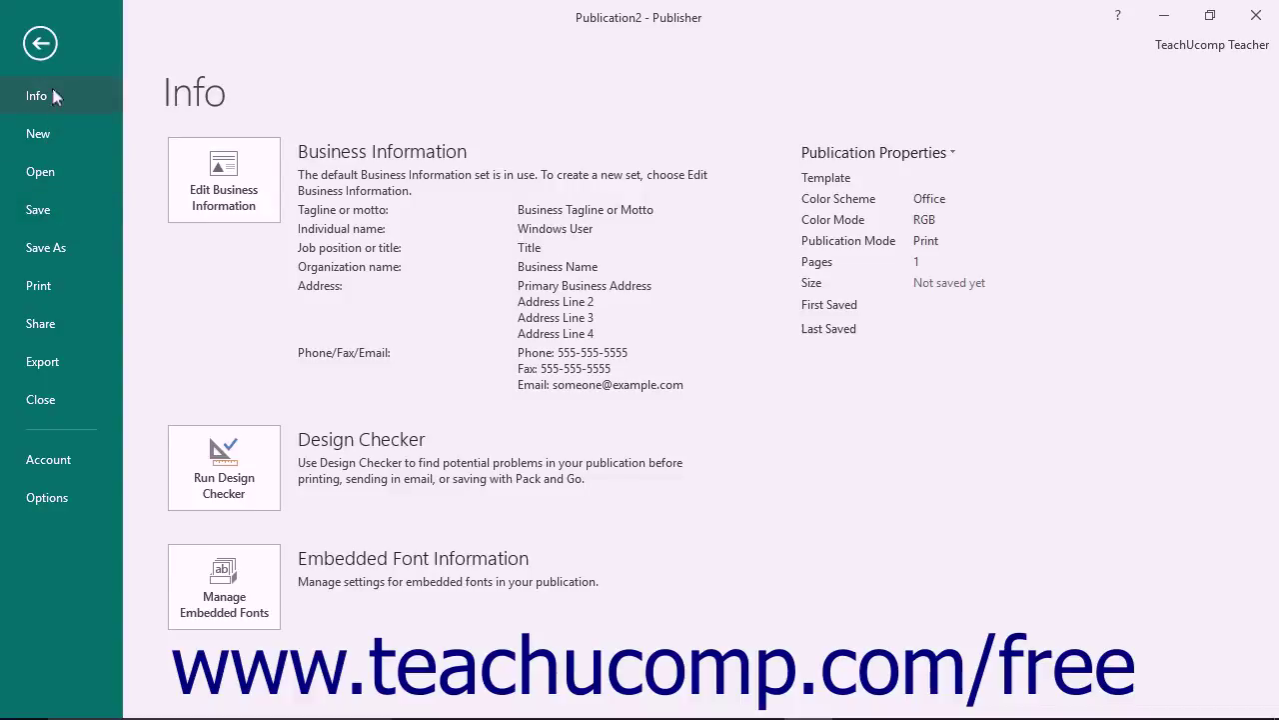
# - Return to editing Publication2, leaving the Quick Access Toolbar options unchanged
pyautogui.click(51, 47)
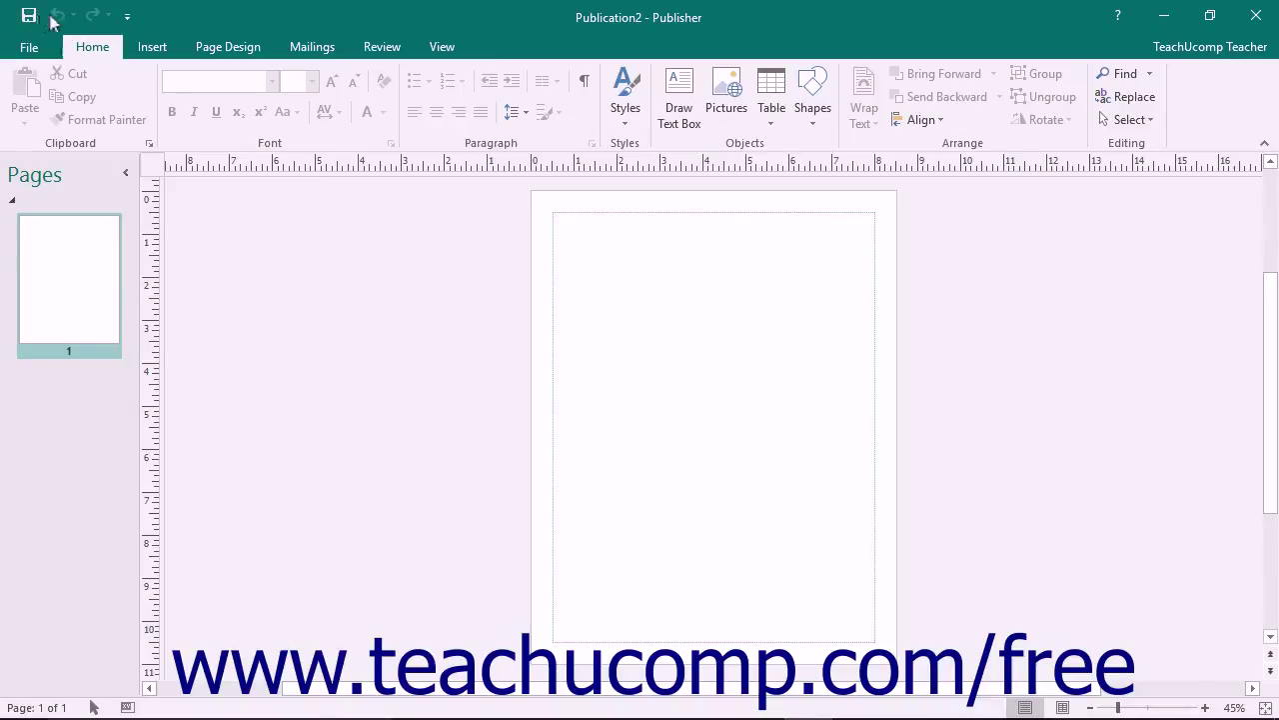
pyautogui.click(128, 16)
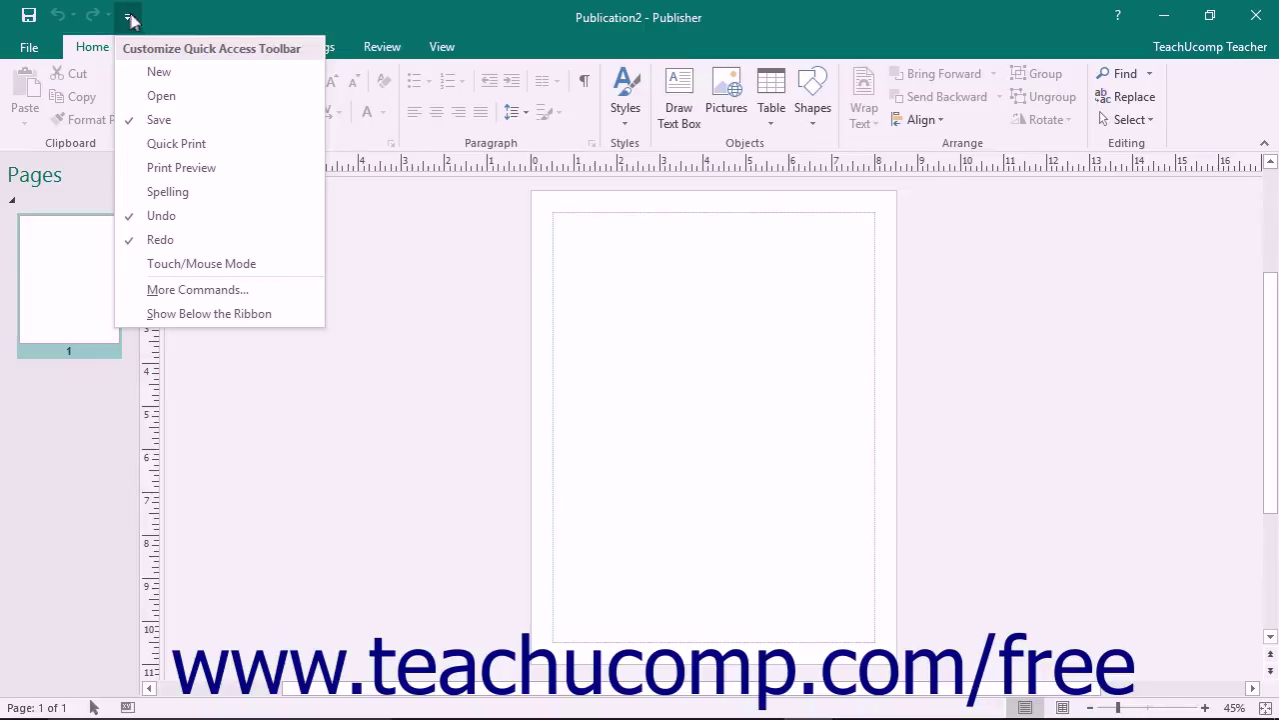
pyautogui.click(129, 17)
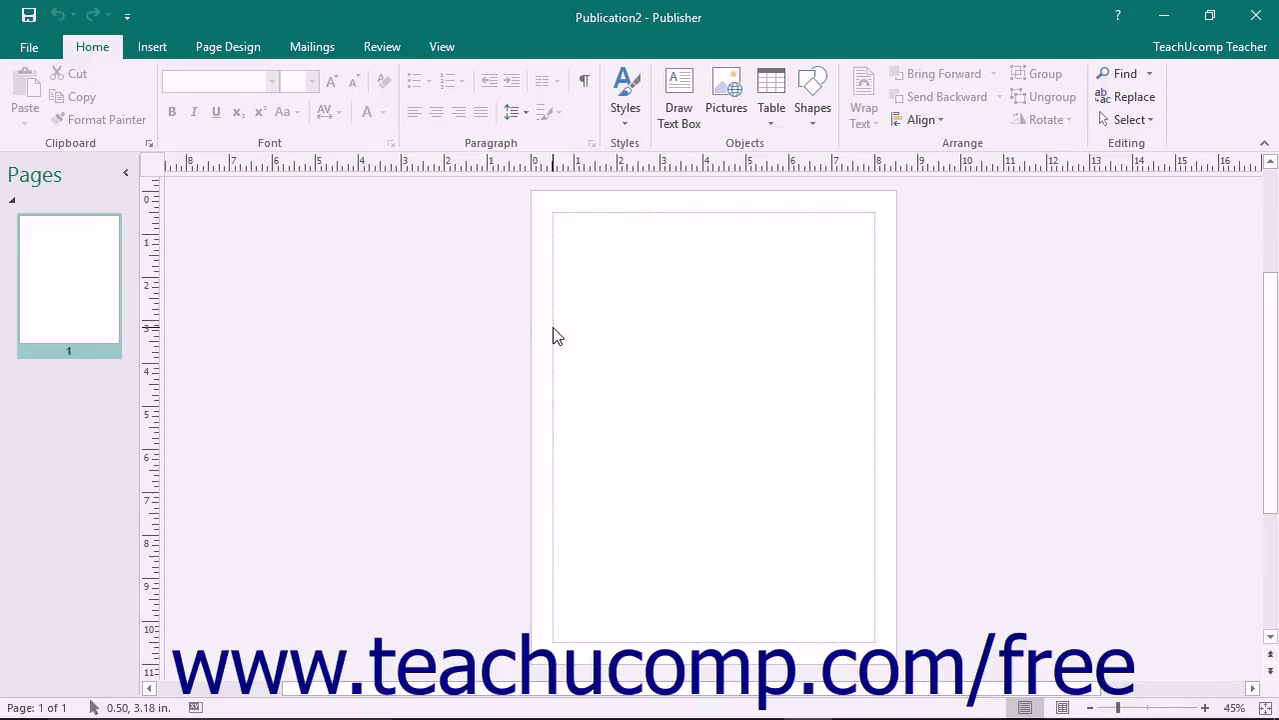
# - Insert a new blank page after page 1
pyautogui.click(92, 268)
pyautogui.click(152, 47)
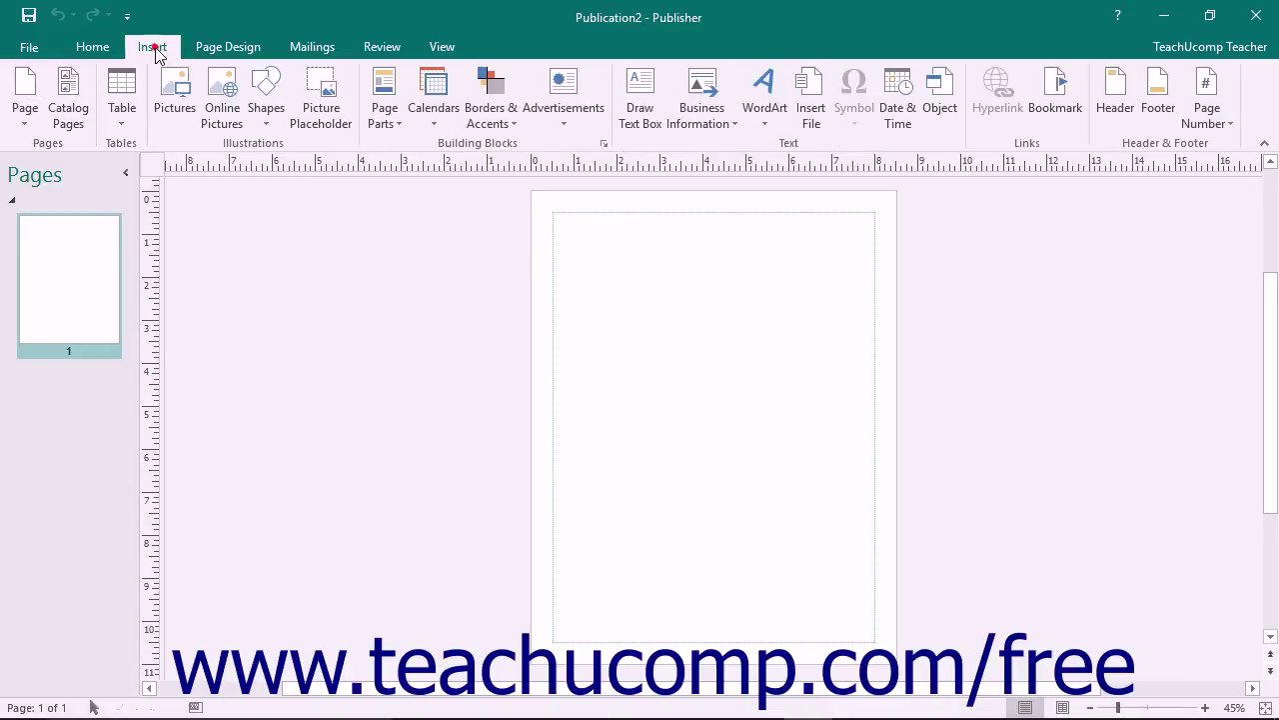
pyautogui.click(35, 88)
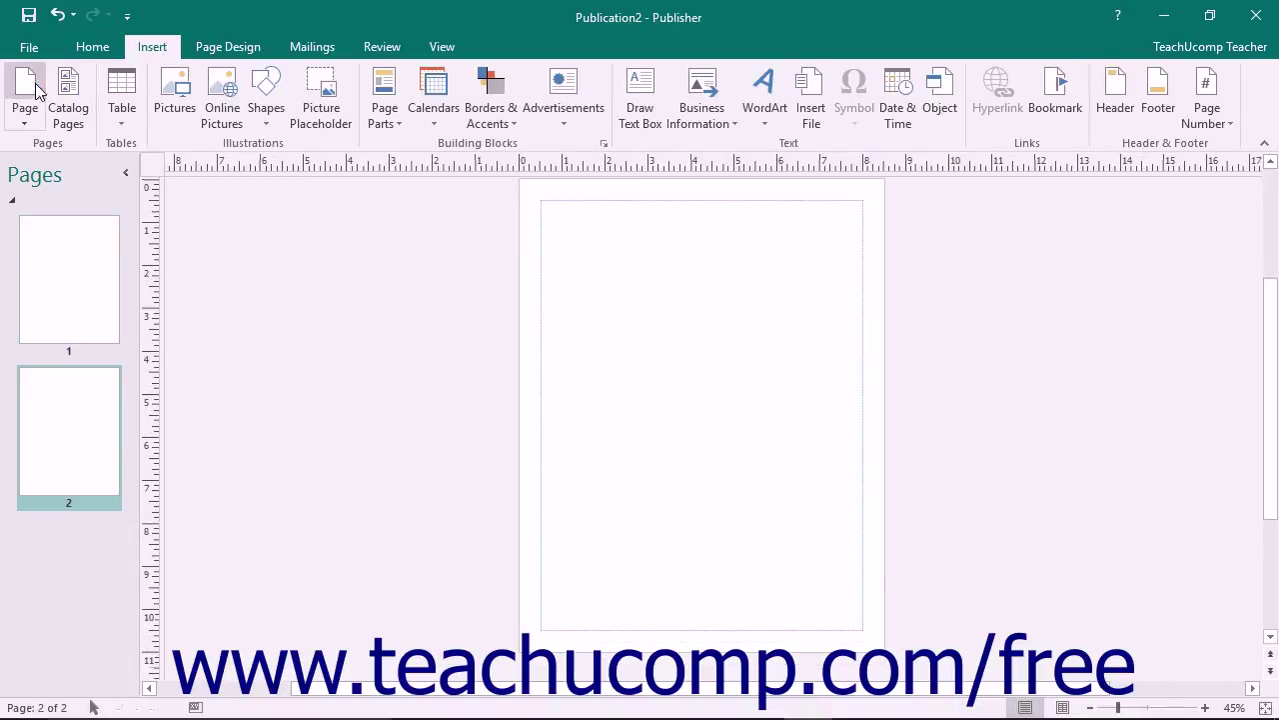
# - Move page 1 below page 2 in the Pages pane, then select page 1
pyautogui.moveTo(58, 295); pyautogui.dragTo(68, 505)
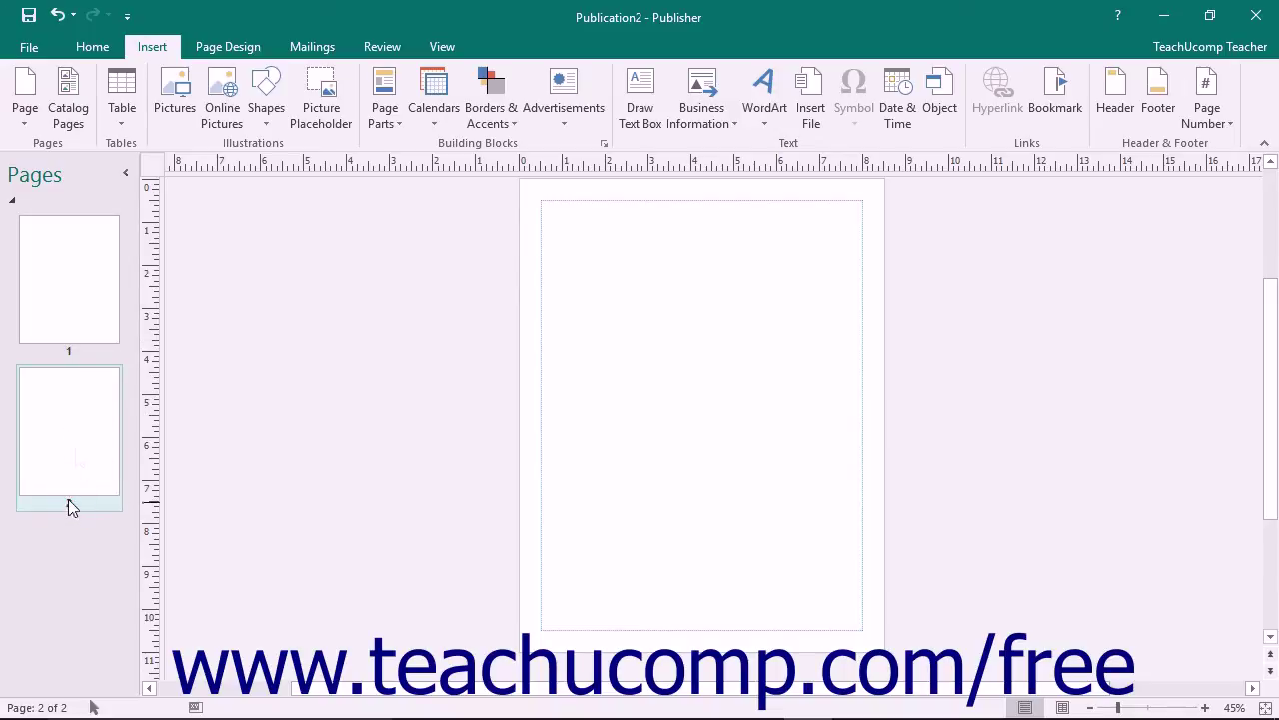
pyautogui.click(86, 304)
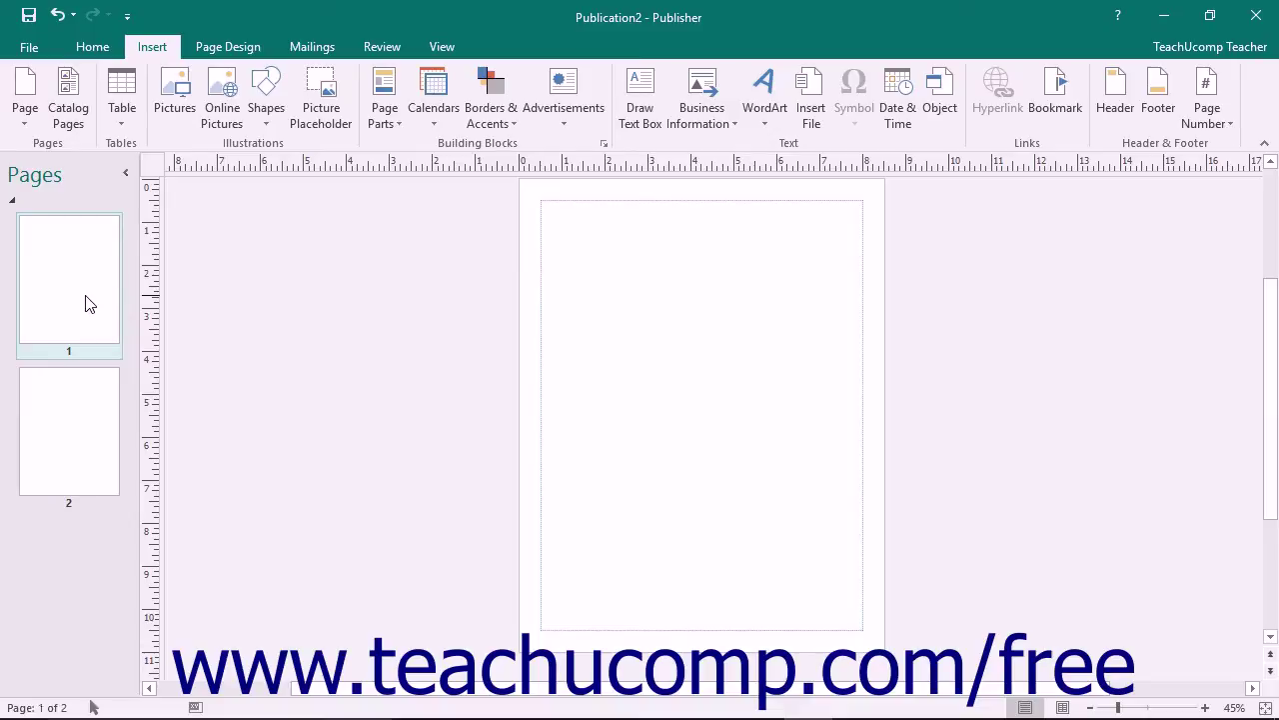
pyautogui.click(682, 296)
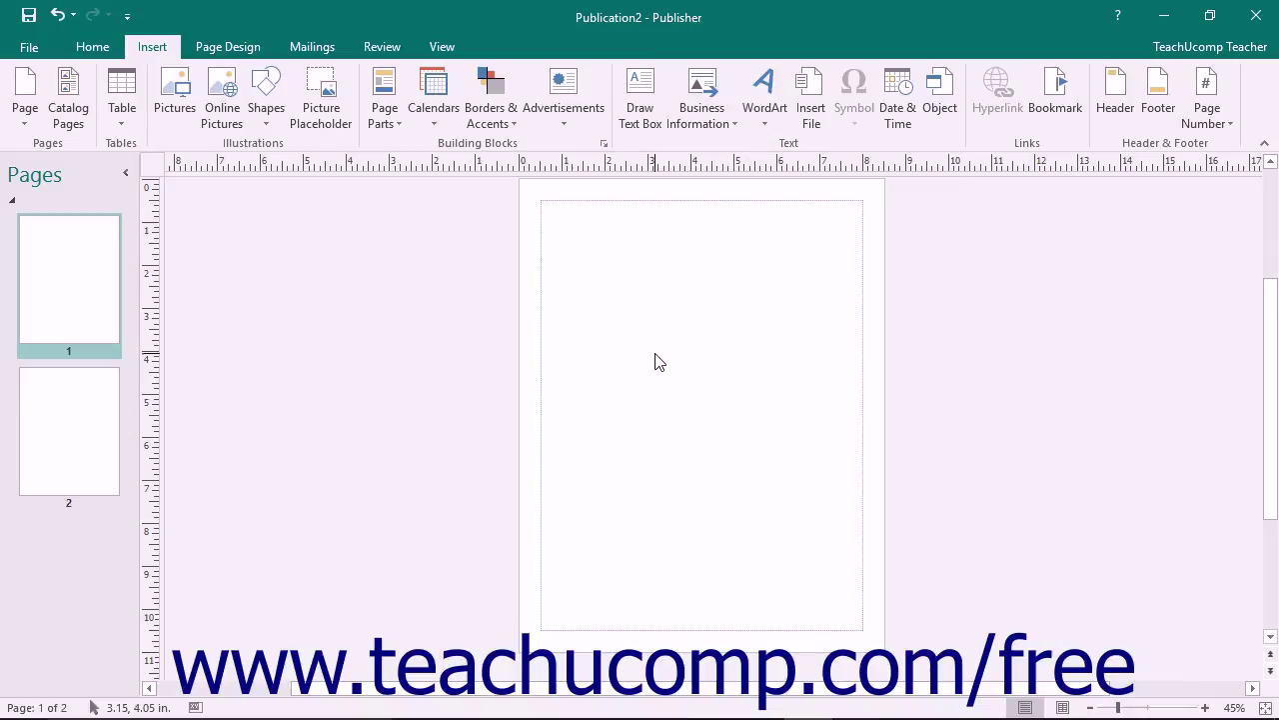
# - Pan the workspace down, right and back up around the blank page
pyautogui.click(1271, 638)
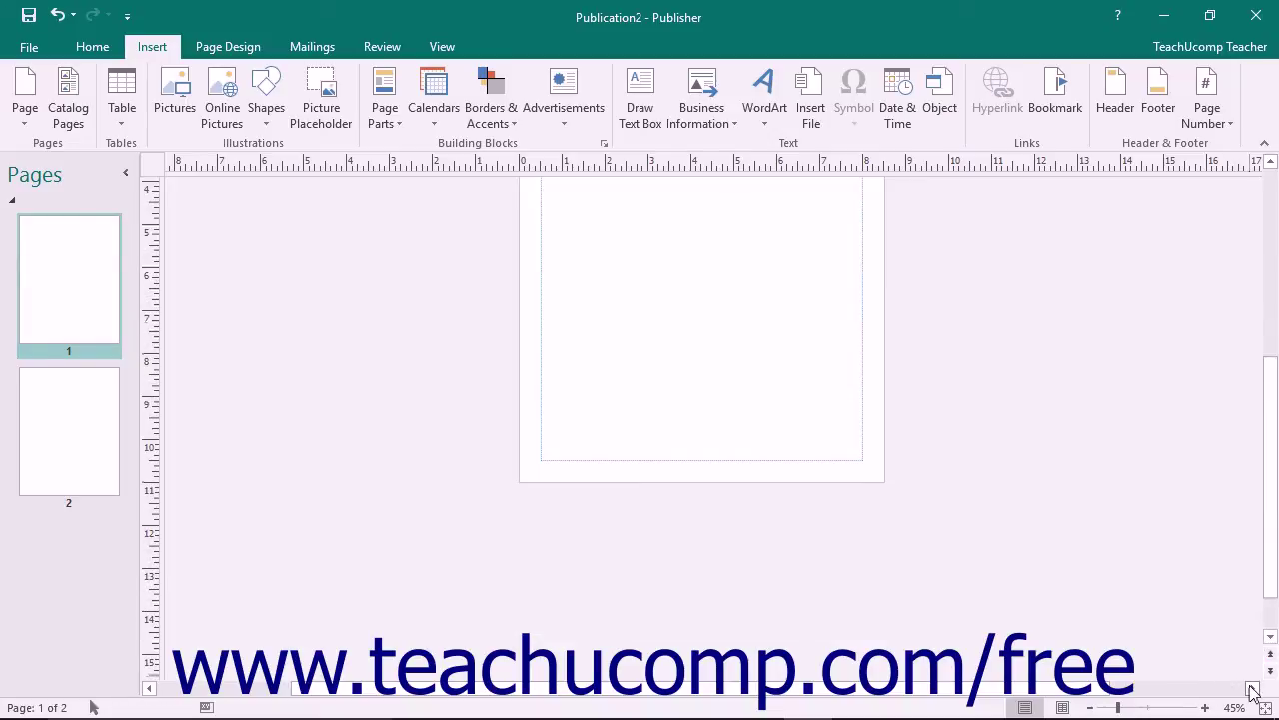
pyautogui.click(1253, 688)
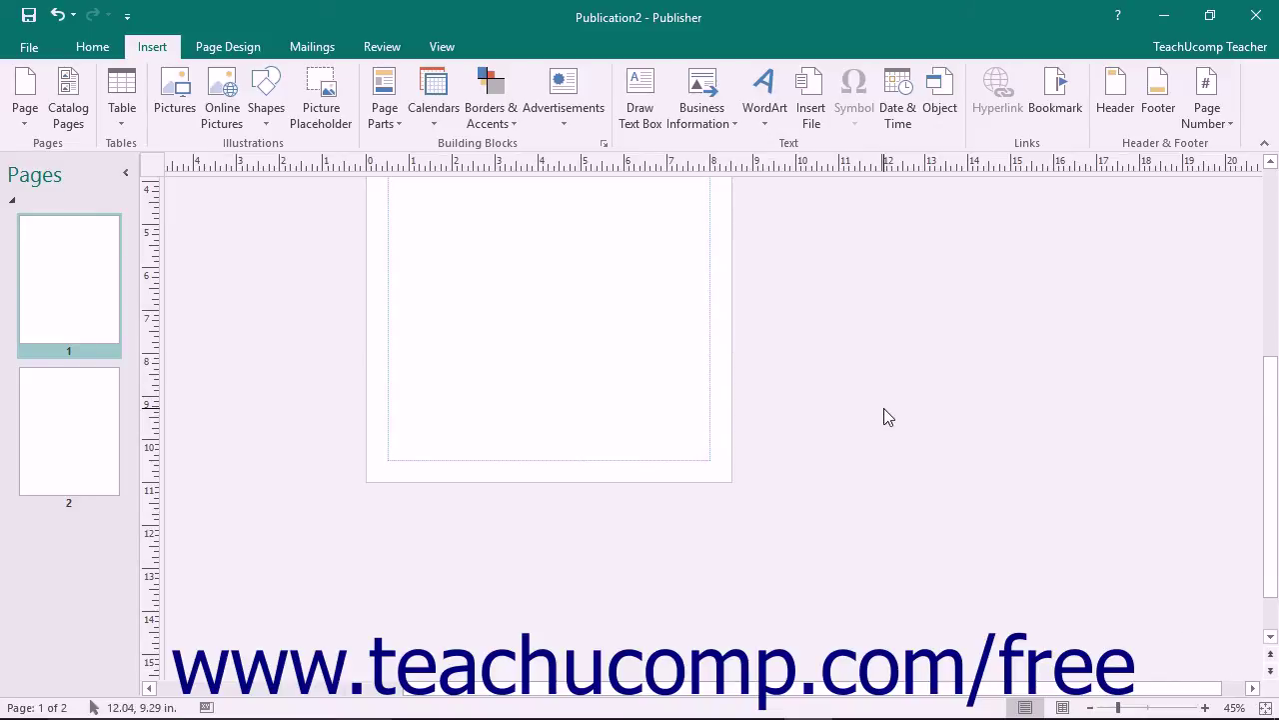
pyautogui.scroll(2, 884, 408)
pyautogui.scroll(2, 884, 408)
pyautogui.scroll(-3, 880, 409)
pyautogui.scroll(4, 877, 403)
pyautogui.scroll(1, 880, 408)
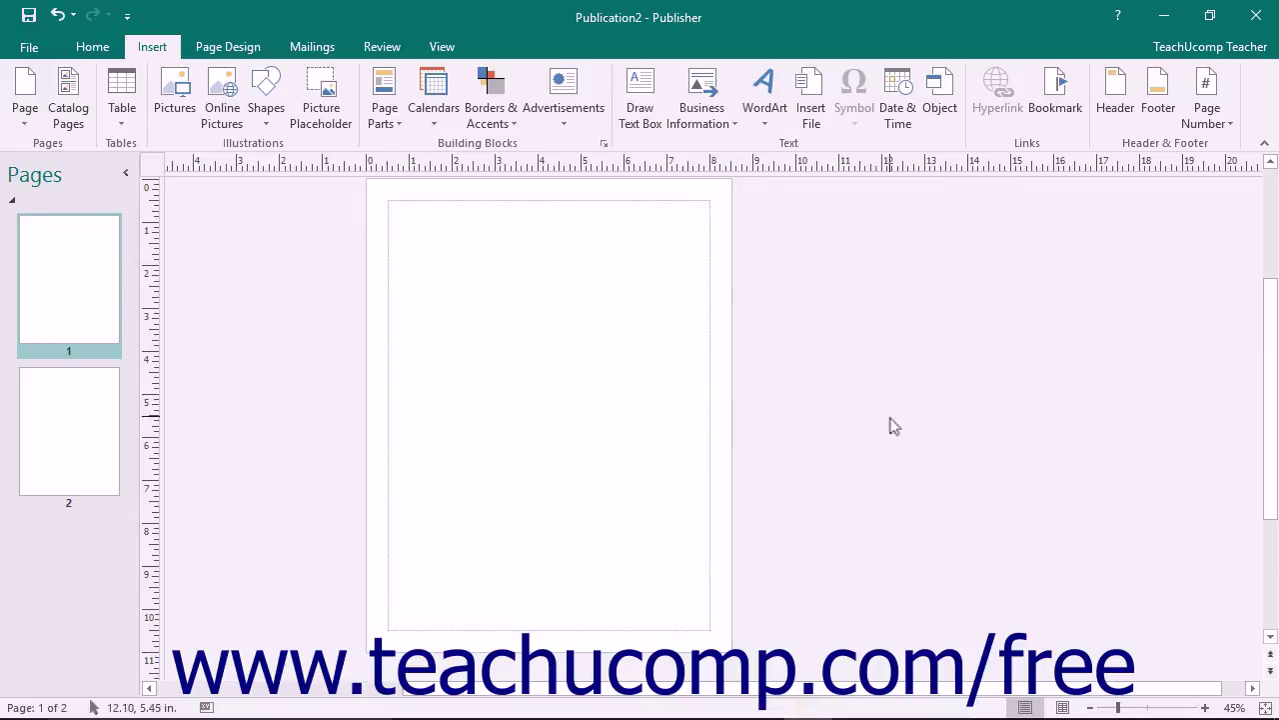
# - Zoom in to 95% and switch to Single Page view
pyautogui.click(1134, 705)
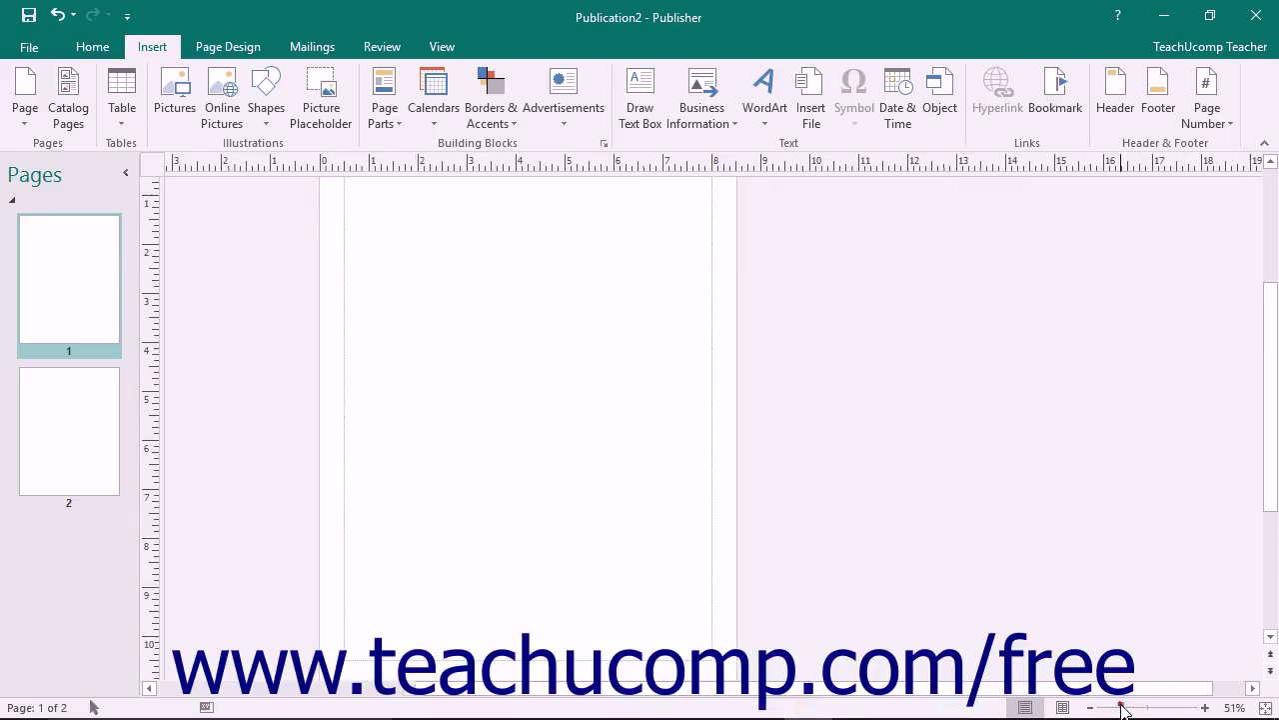
pyautogui.click(1147, 708)
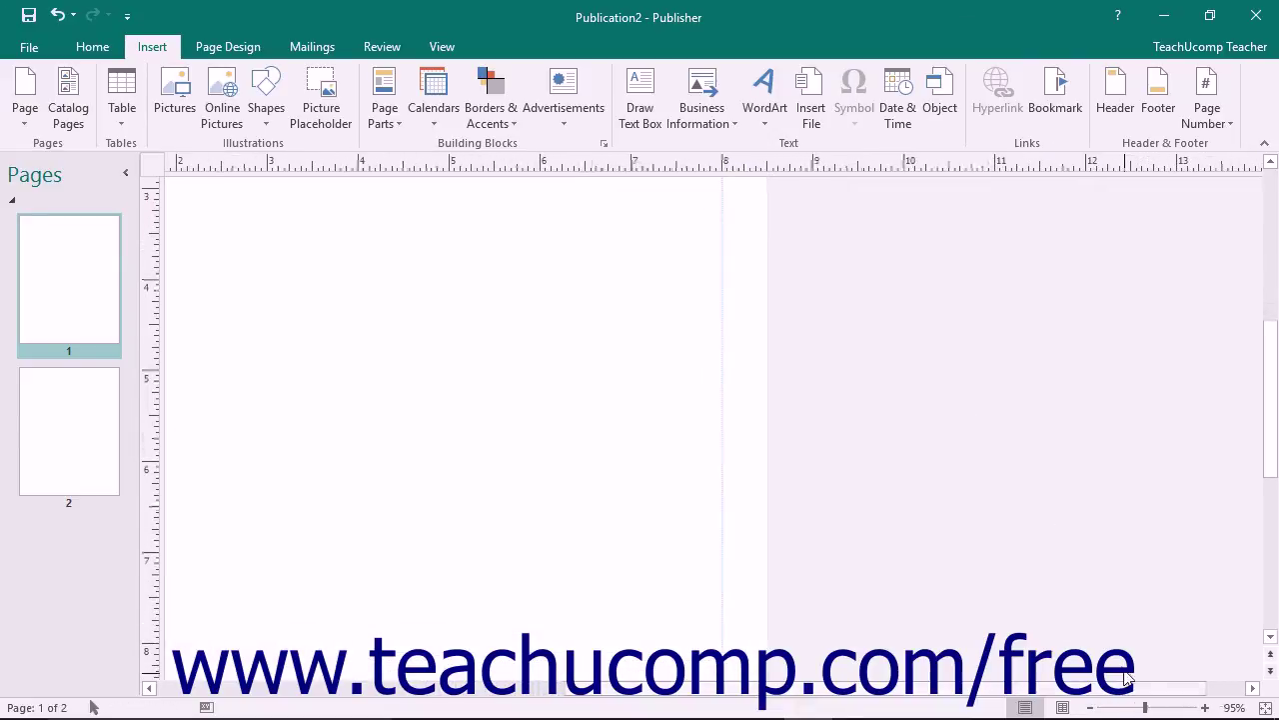
pyautogui.click(1026, 707)
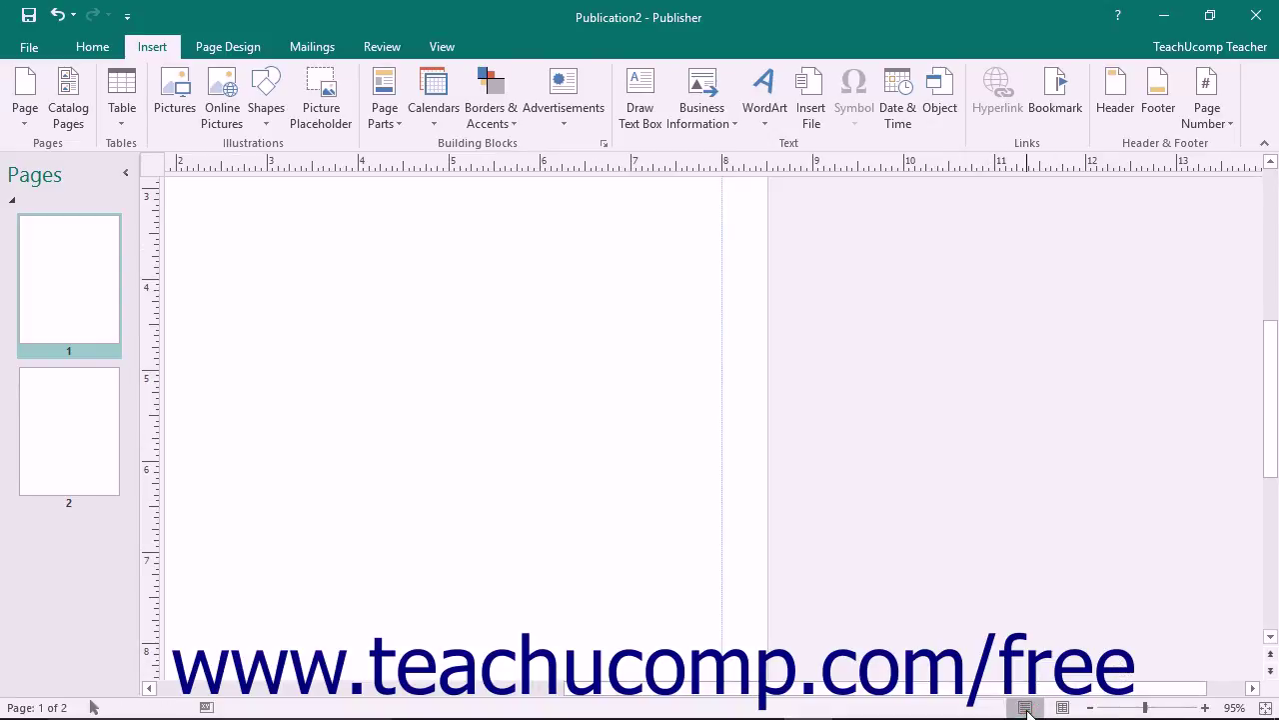